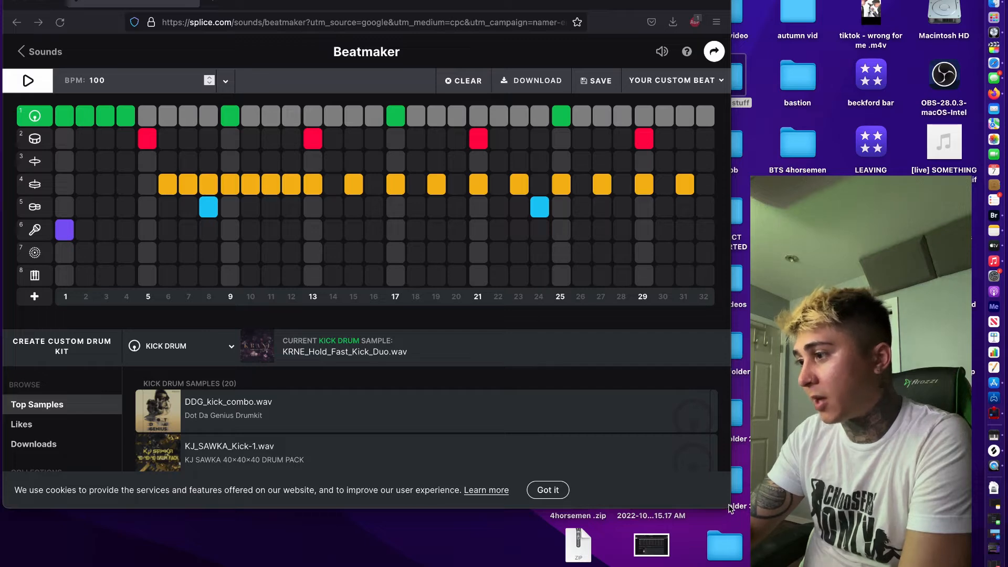
Enlarge the browser window and look through the kick drum sample list below the step grid
left_click_drag(730, 508, 977, 563)
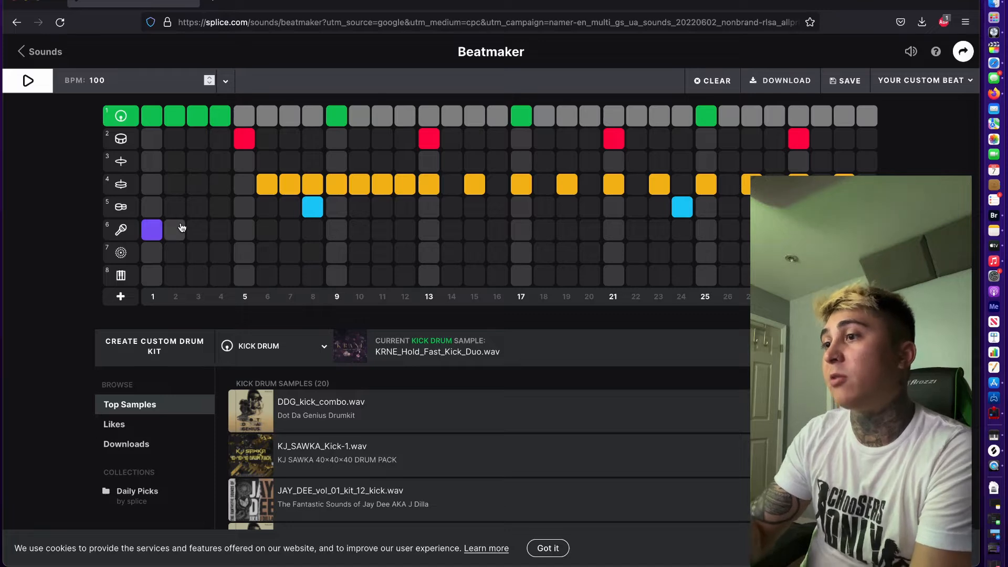
scroll(281, 378, "down", 5)
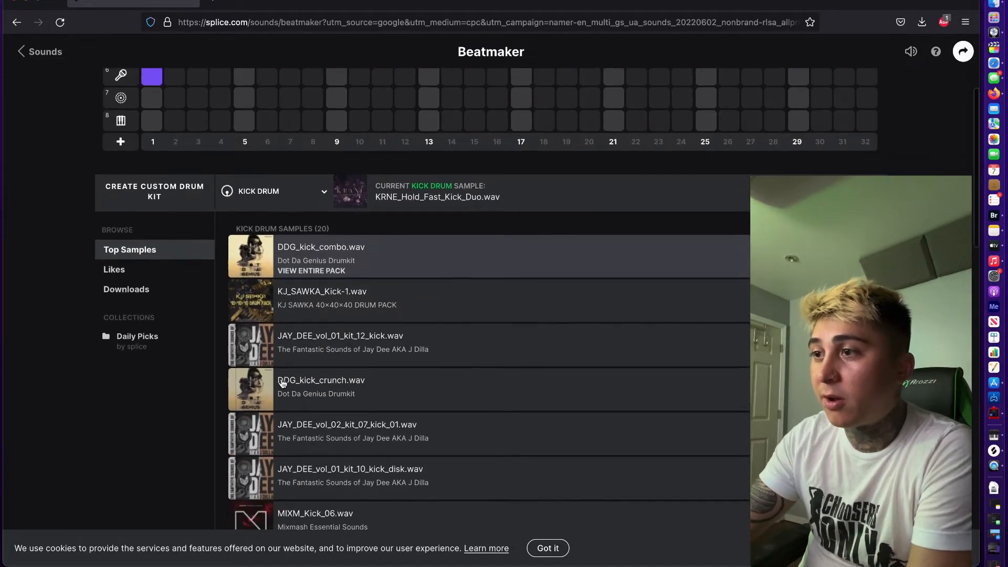
scroll(282, 383, "down", 3)
scroll(246, 315, "up", 8)
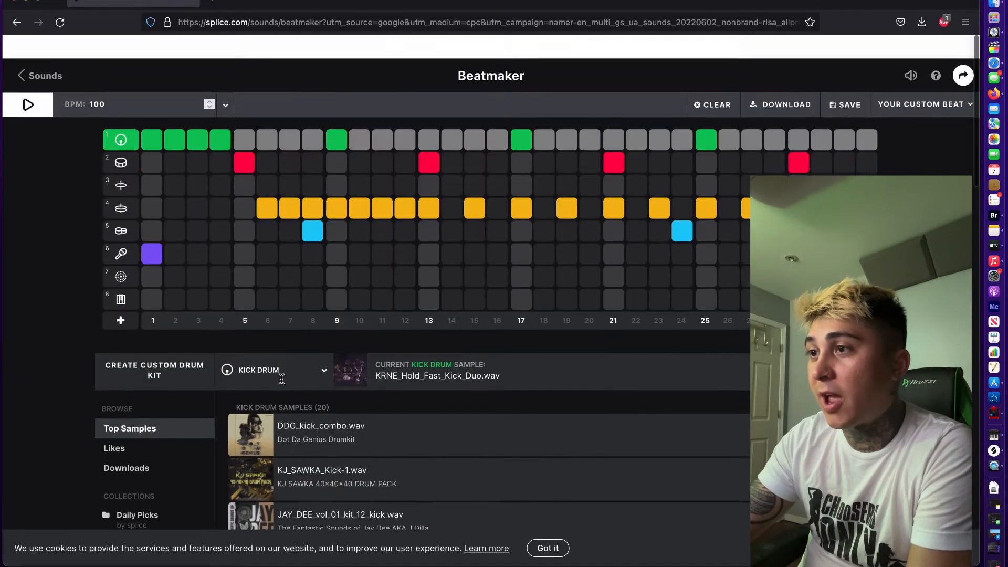
scroll(210, 221, "down", 1)
Audition the kick drum samples from KJ_SAWKA_Kick-1.wav down to JAY_DEE_vol_02_kit_07_kick_01.wav
left_click(135, 119)
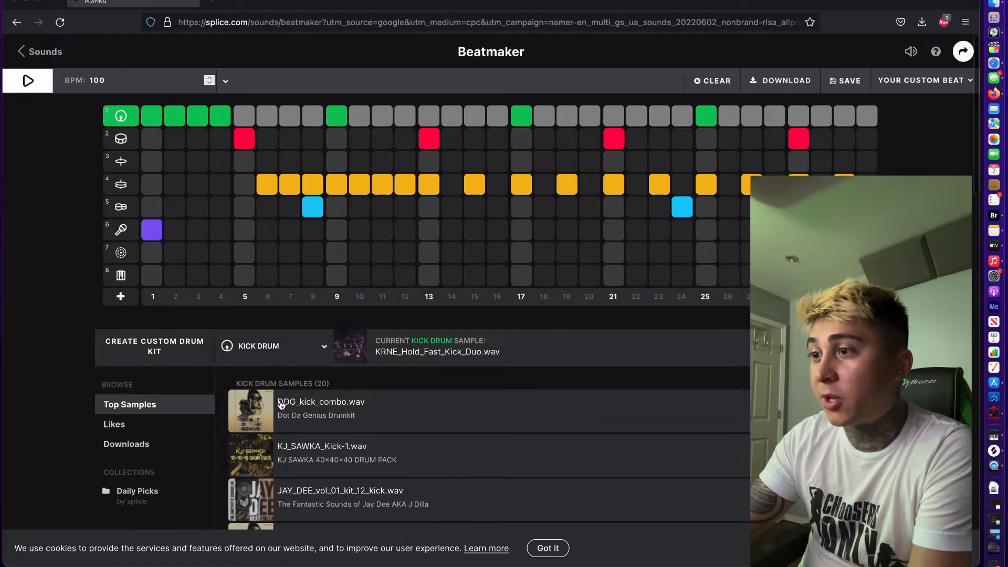
scroll(284, 408, "down", 1)
scroll(283, 409, "down", 2)
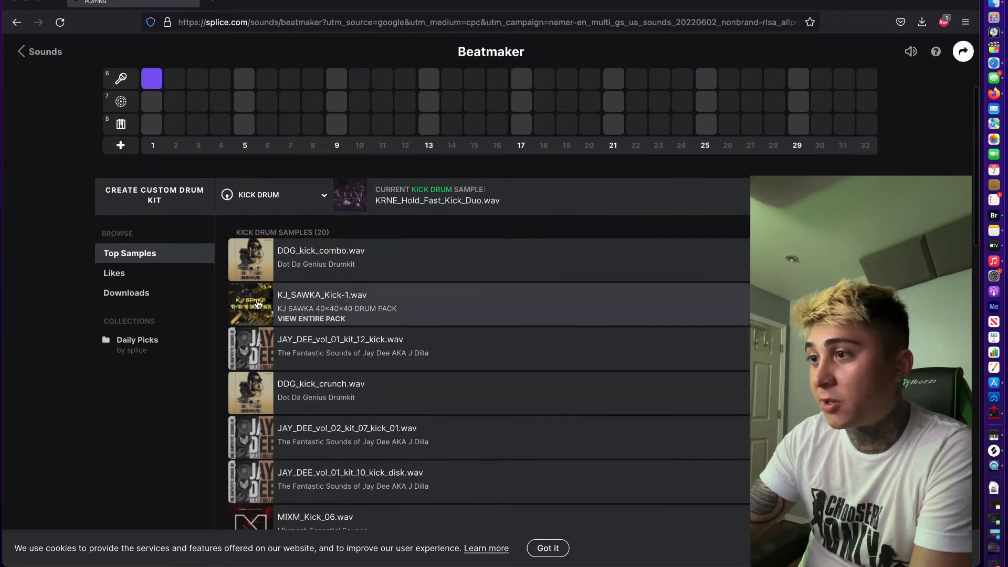
left_click(257, 303)
left_click(253, 332)
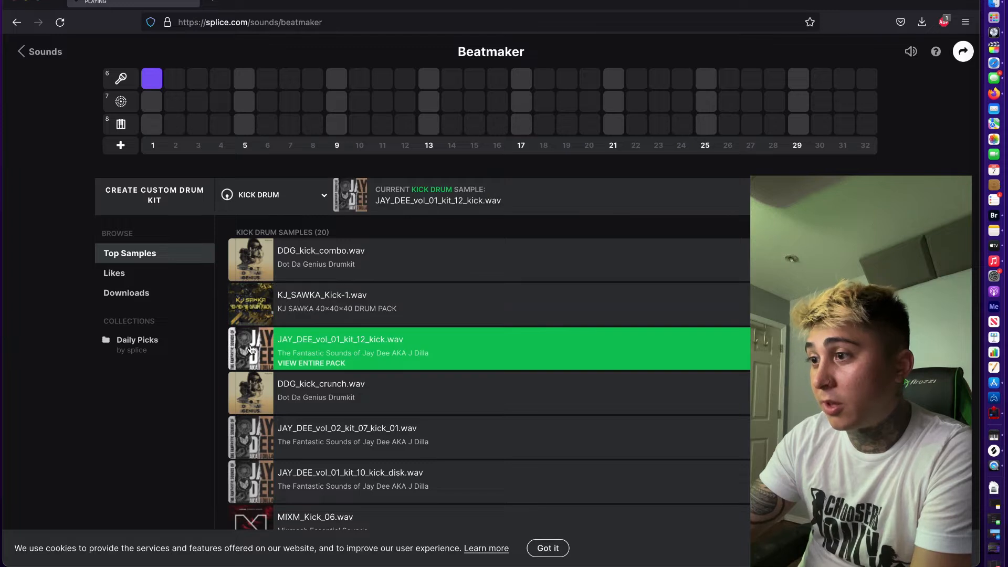
scroll(252, 339, "down", 1)
left_click(251, 345)
left_click(251, 362)
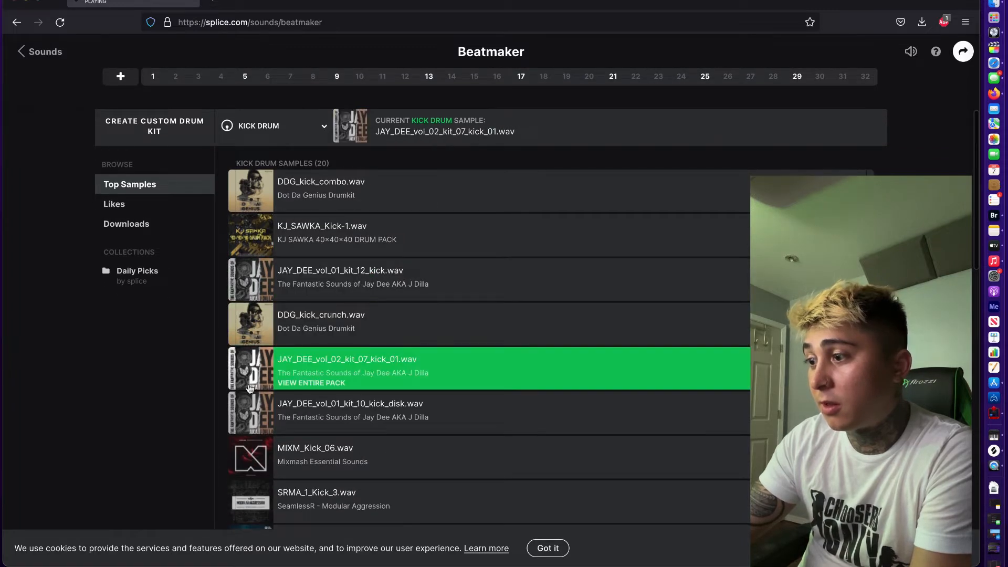
Audition the kicks from JAY_DEE_vol_01_kit_10_kick_disk.wav down to TrTrap2_-_808_Smooth_-_Tight_F2.wav, lowering the system volume along the way
left_click(250, 410)
key("XF86AudioLowerVolume")
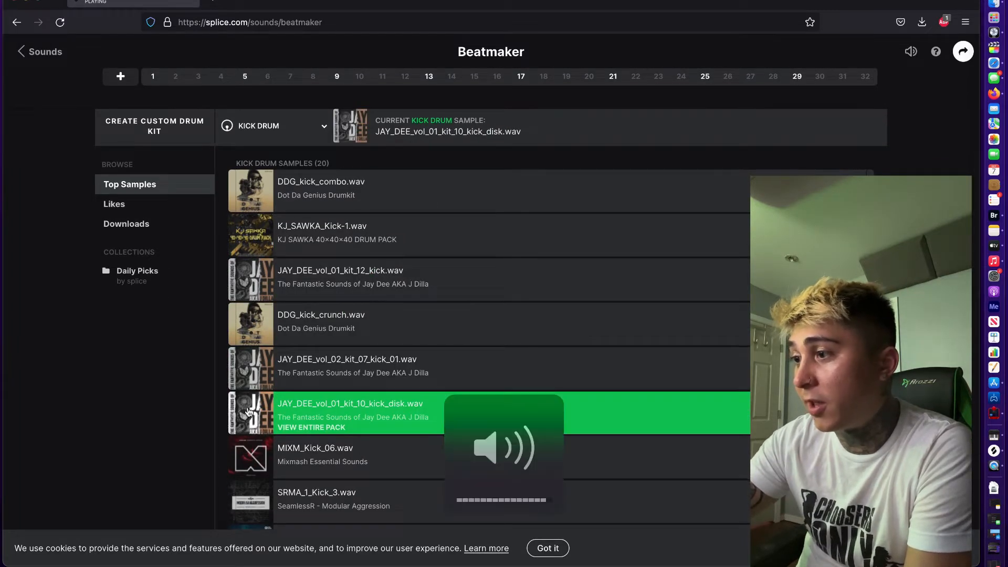
left_click(251, 456)
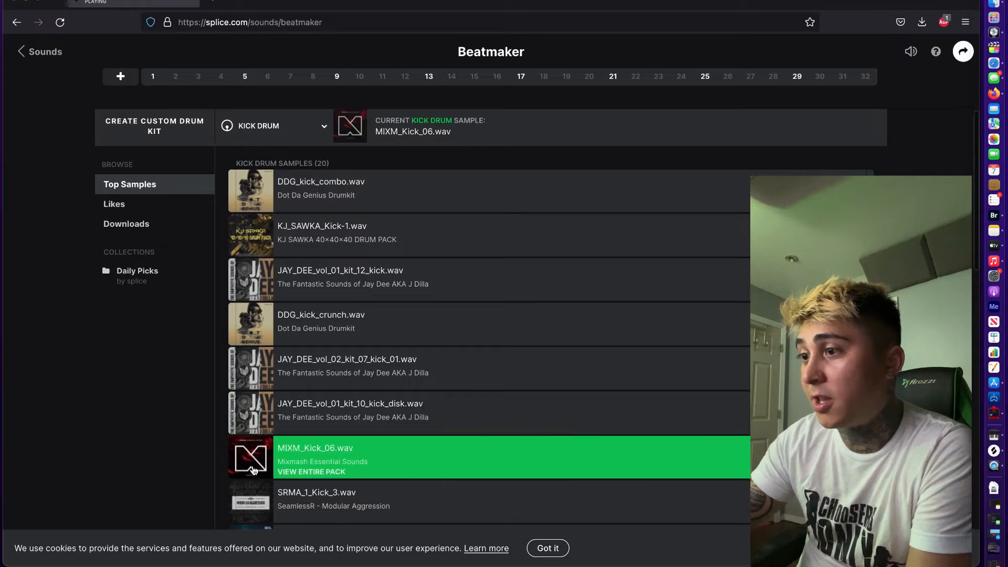
scroll(253, 469, "down", 1)
left_click(253, 469)
scroll(258, 462, "down", 2)
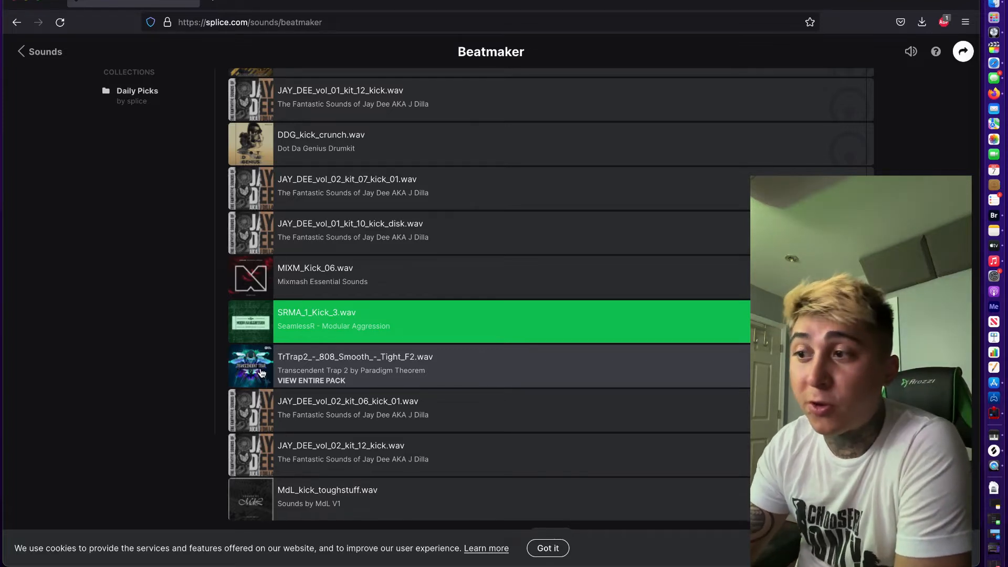
left_click(260, 370)
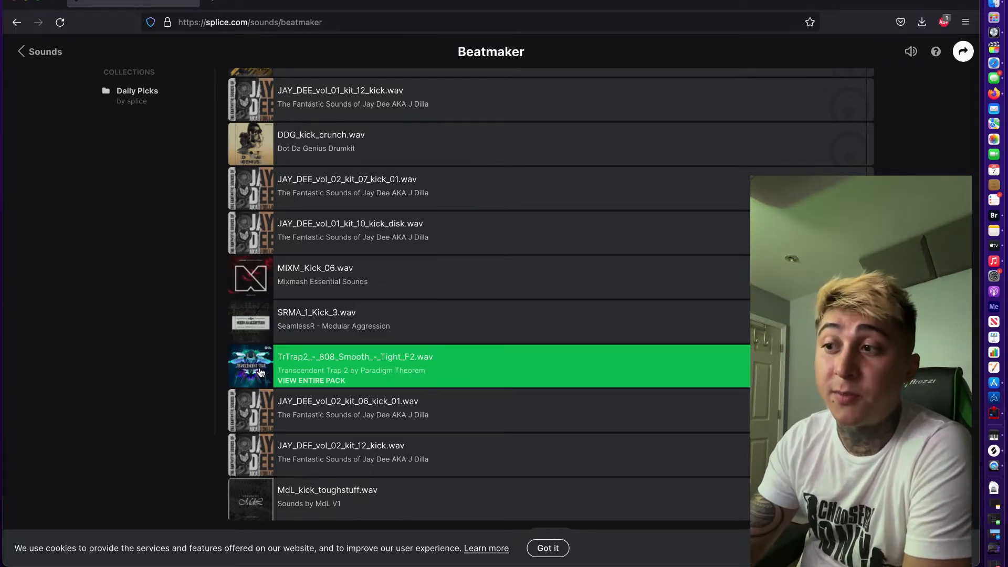
Play the beat while comparing the first three kicks, set the kick drum to JAY_DEE_vol_01_kit_12_kick.wav, and stop playback
scroll(260, 367, "up", 8)
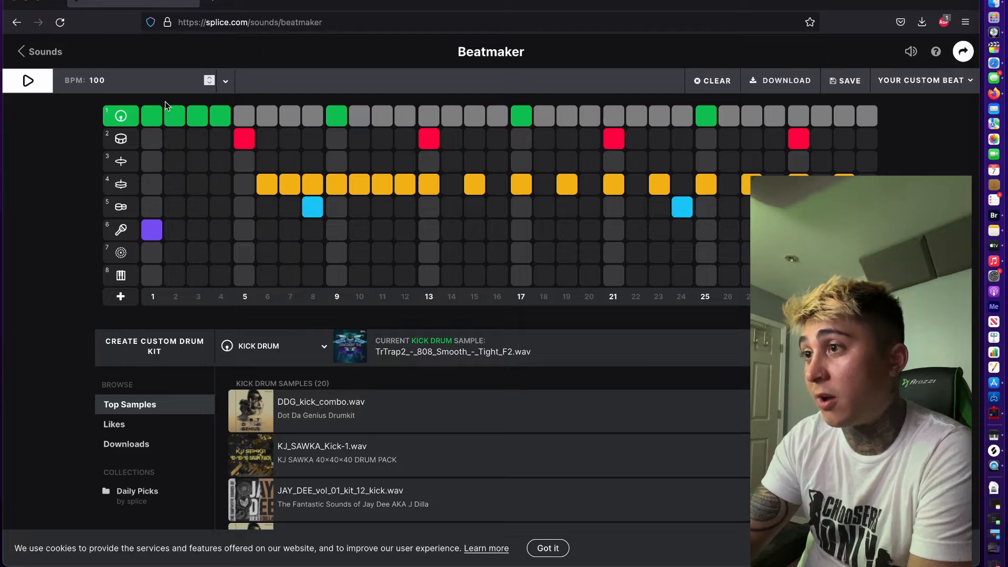
key("space")
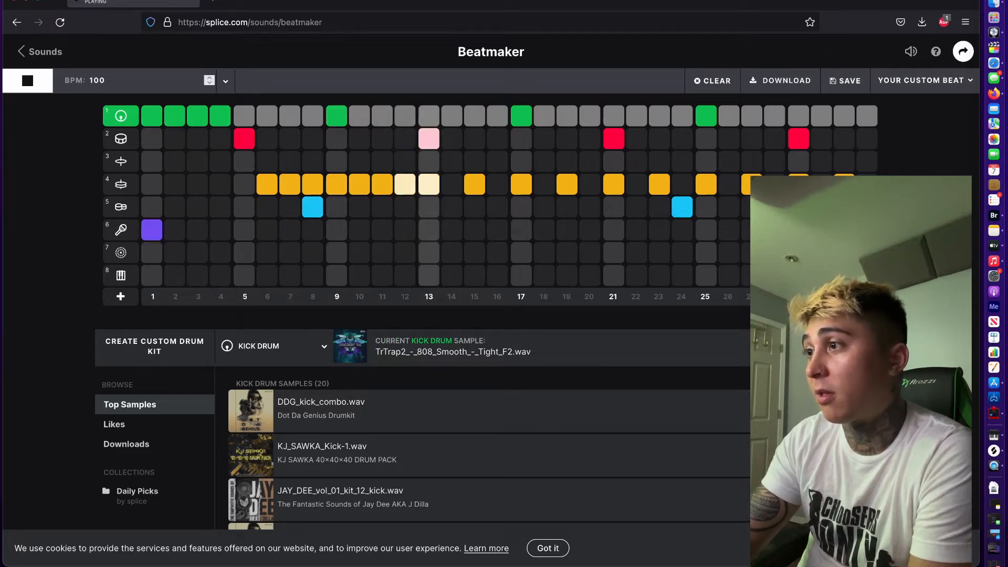
left_click(256, 414)
left_click(262, 454)
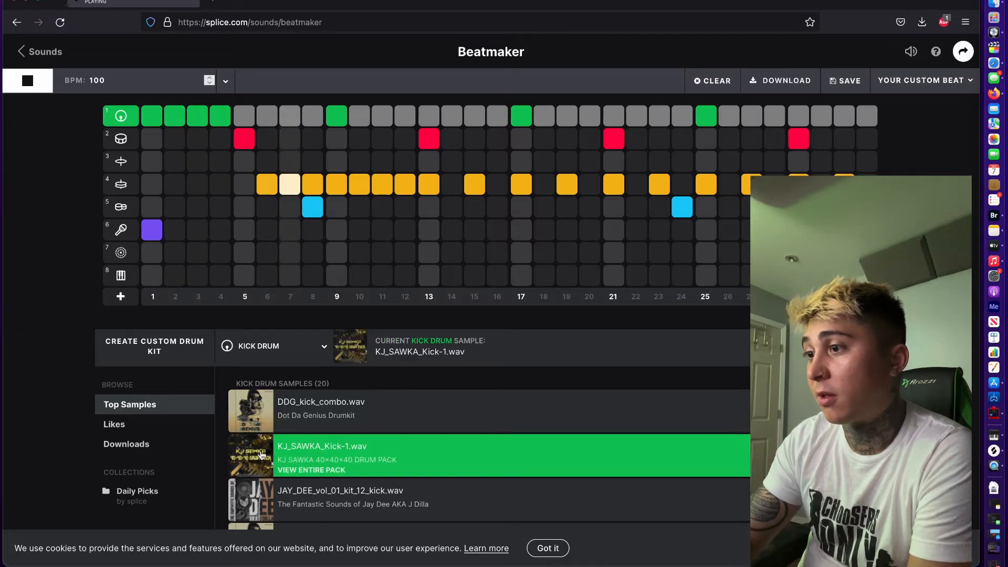
left_click(261, 486)
key("space")
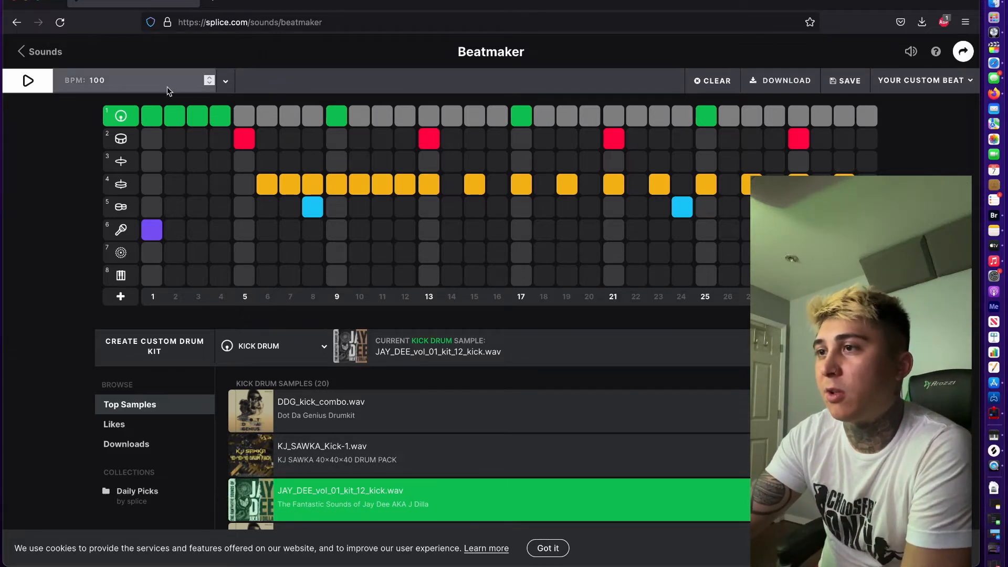
Set the beat's tempo to 93 BPM
left_click(120, 80)
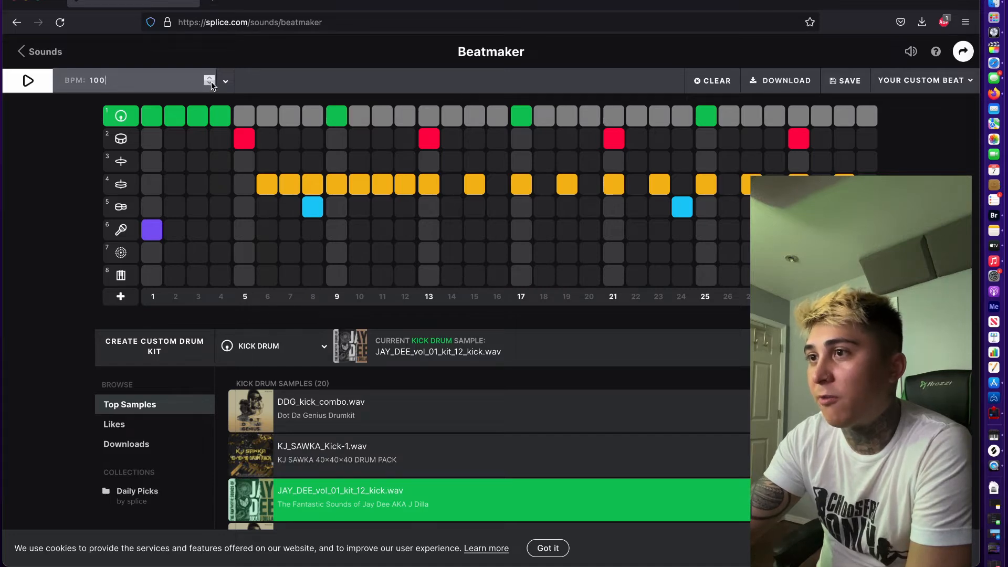
scroll(211, 82, "down", 7)
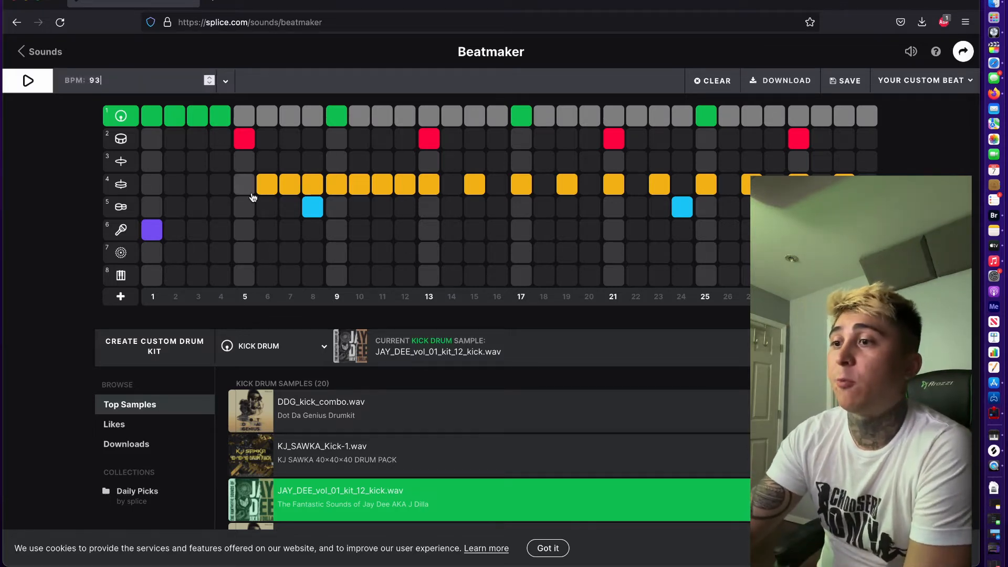
scroll(253, 198, "down", 5)
scroll(253, 197, "down", 2)
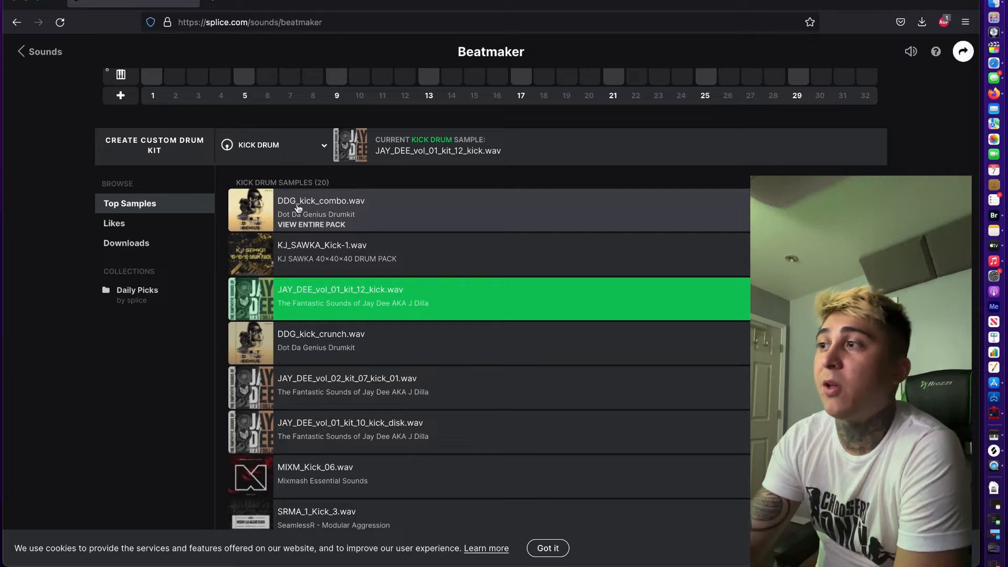
scroll(499, 300, "up", 6)
scroll(499, 300, "down", 1)
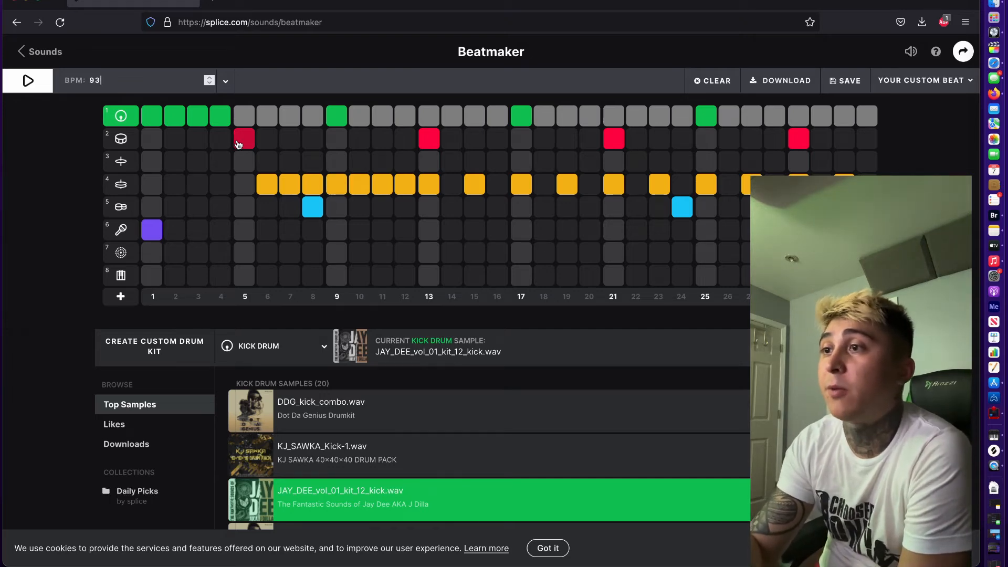
Remove the open hi-hat hit on step 7, add open hits on steps 1 and 4, and add a closed hi-hat hit on step 3
scroll(238, 145, "down", 1)
left_click(293, 157)
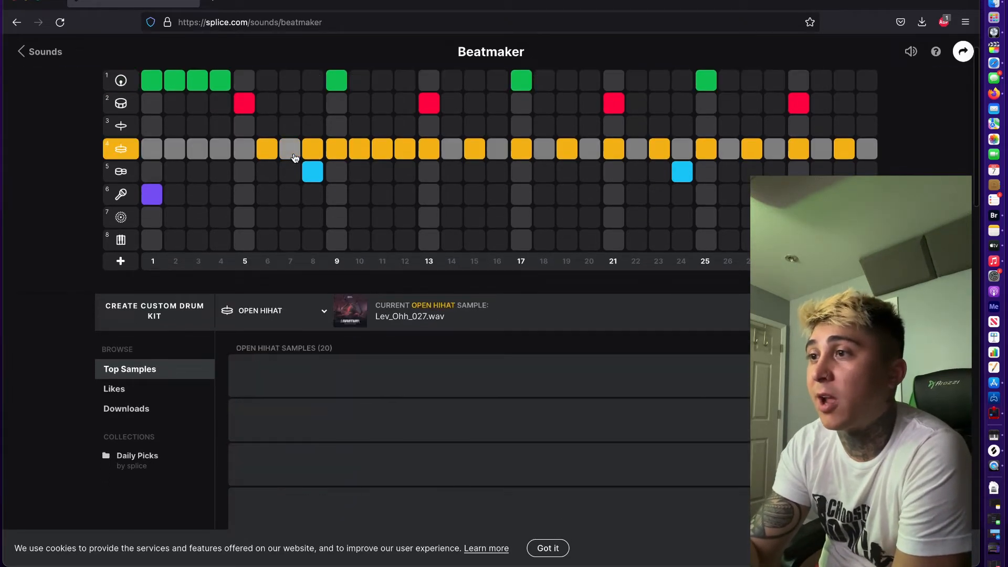
left_click(220, 151)
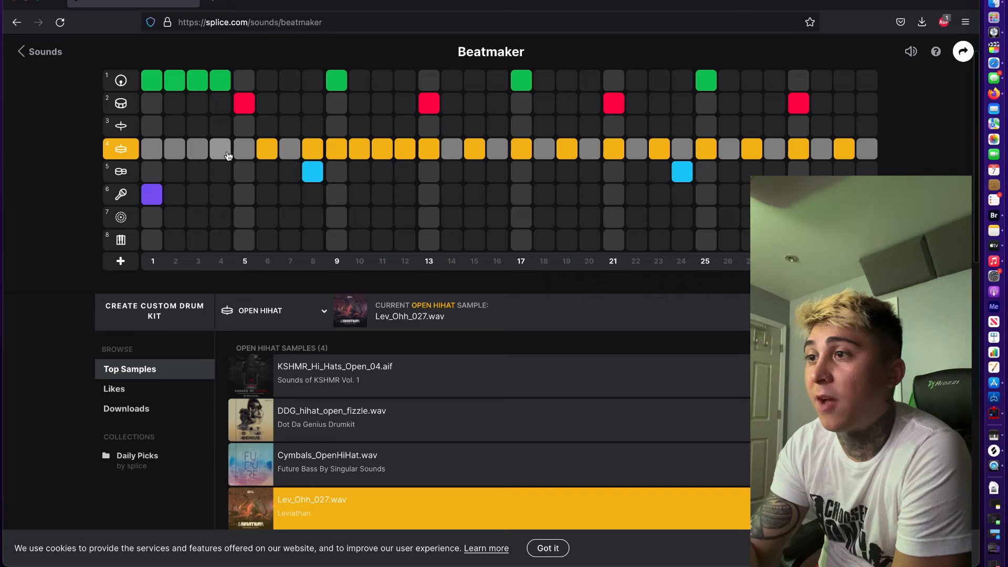
left_click(175, 152)
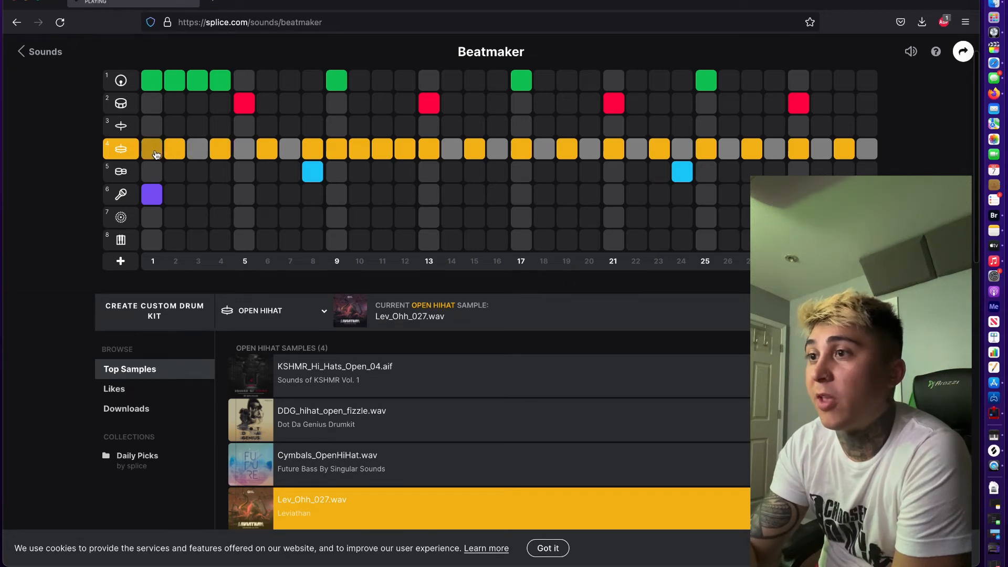
left_click(175, 150)
left_click(198, 126)
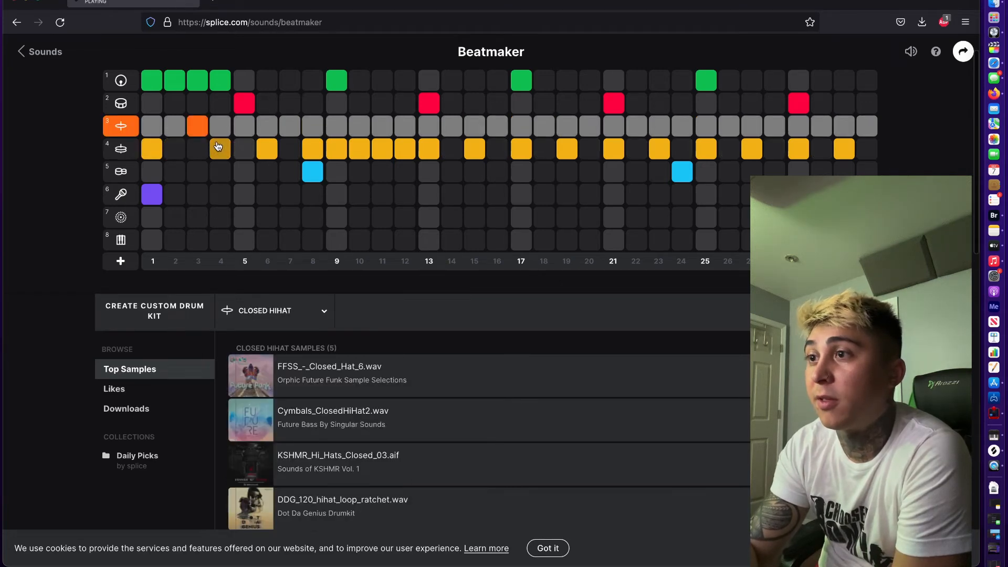
Replace the open hi-hat hits on steps 4 and 6 with an open hit on step 5 and a closed hit on step 7
left_click(219, 149)
left_click(245, 149)
left_click(267, 148)
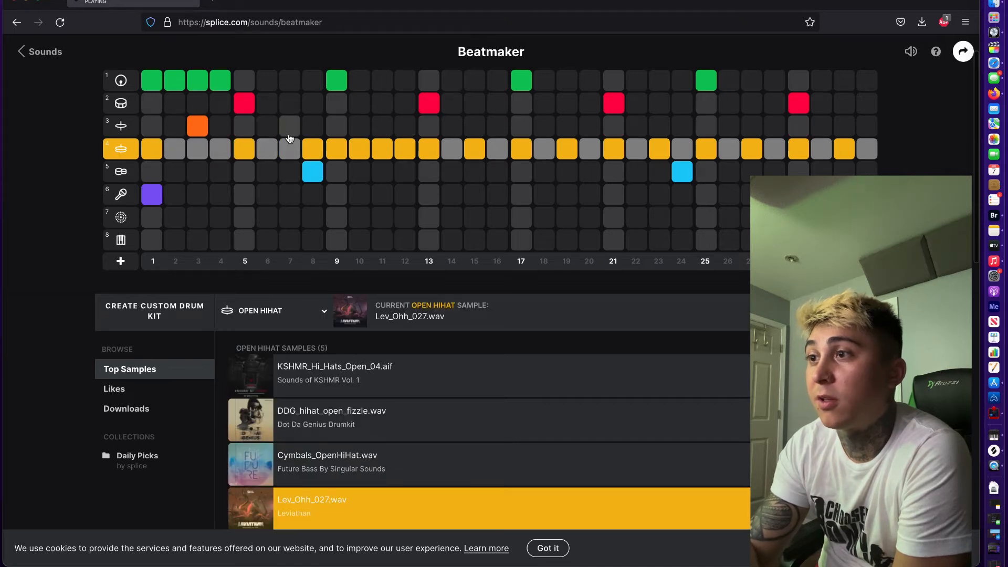
left_click(290, 136)
Clear the open hi-hat hits on steps 8 through 12 and add a closed hi-hat hit on step 9
left_click(313, 149)
left_click(336, 150)
left_click(338, 132)
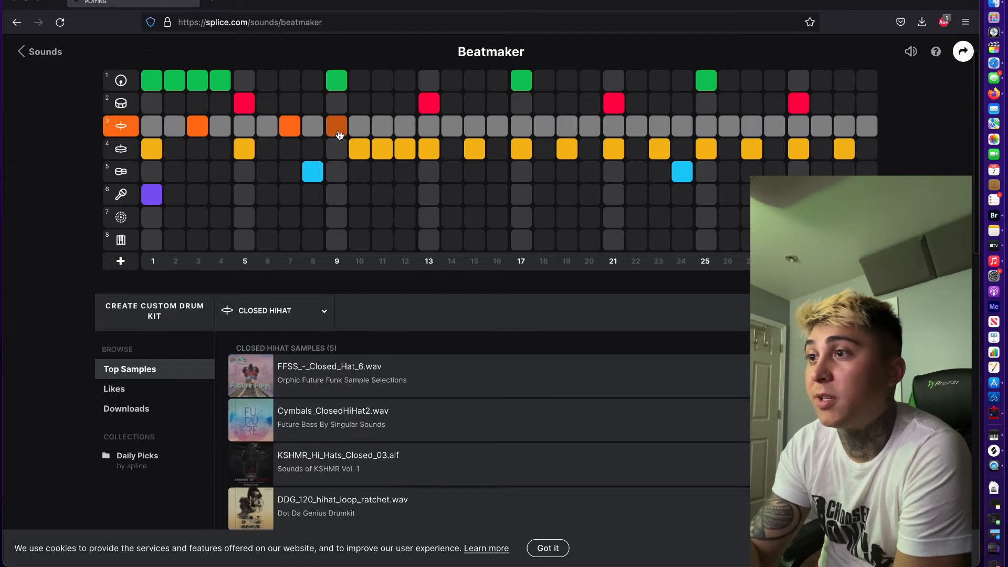
left_click(359, 153)
left_click(383, 154)
left_click(401, 155)
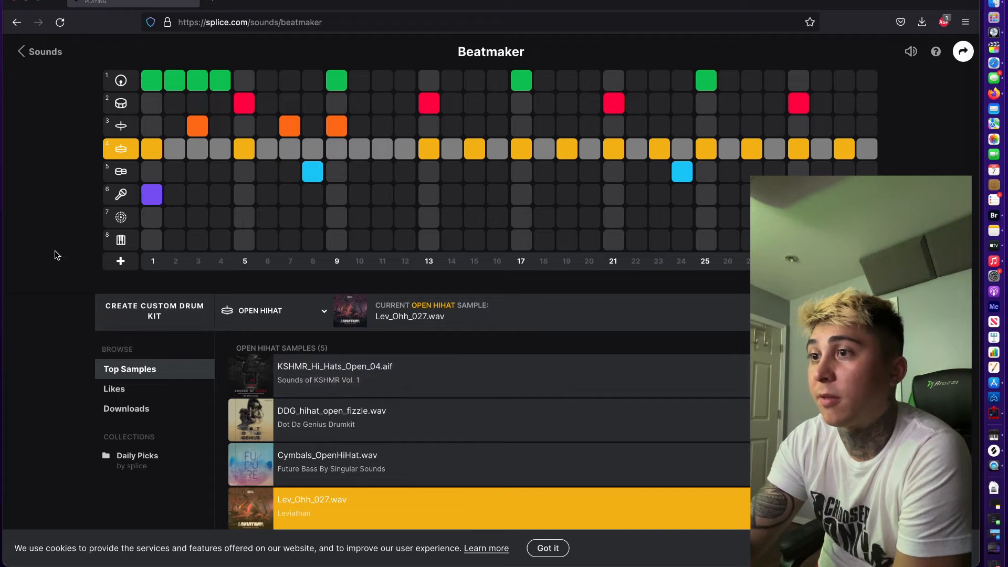
With the beat playing, remove the percussion hit on step 1 and set the percussion sample to Bpm140_Kit12_Maracas_PL.wav
key("space")
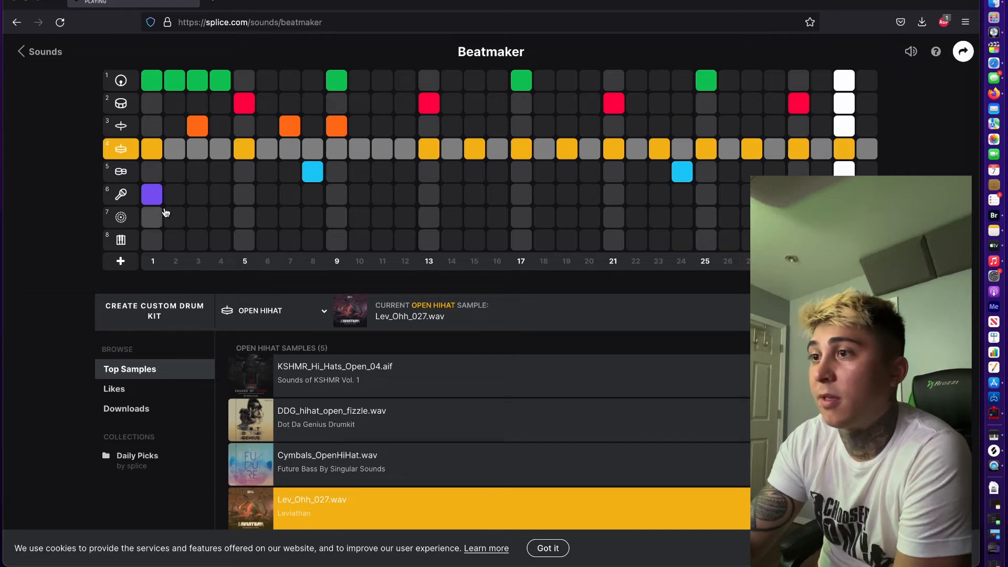
left_click(152, 195)
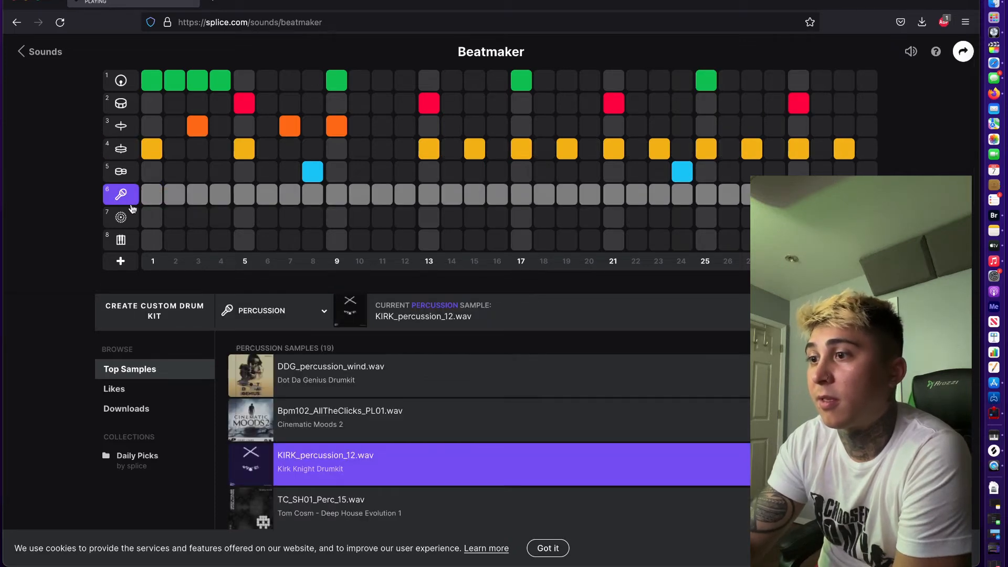
left_click(260, 423)
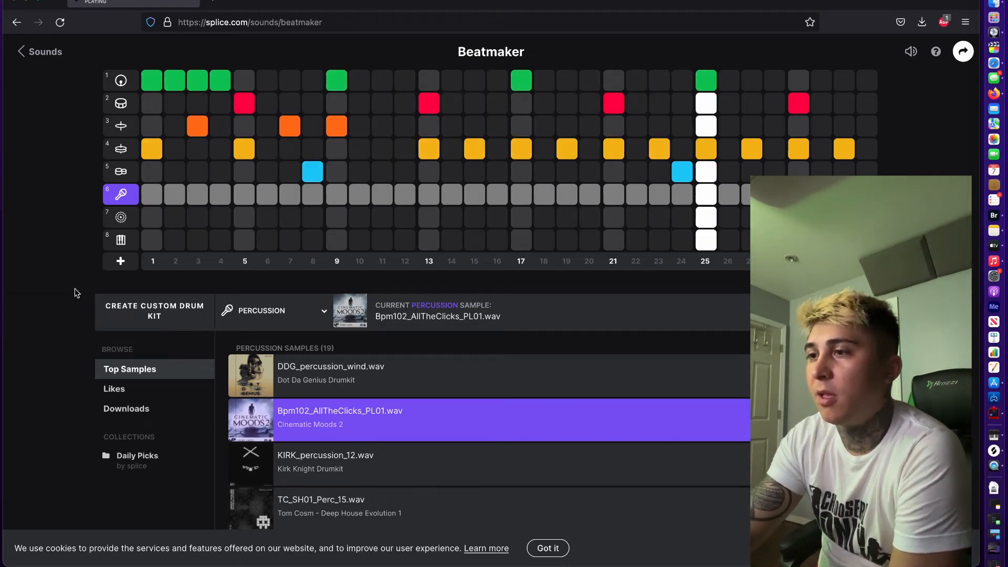
scroll(318, 465, "down", 2)
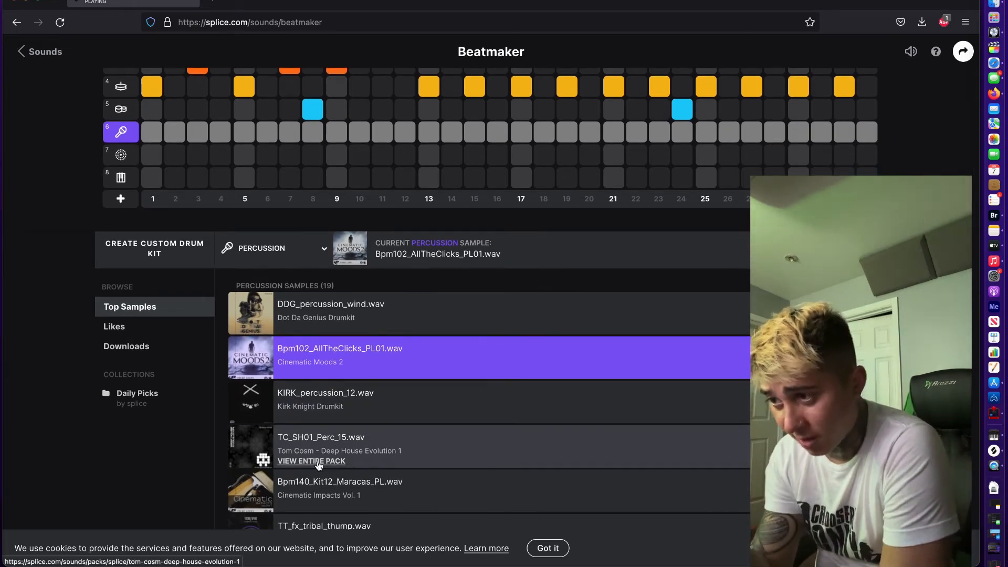
scroll(266, 386, "down", 1)
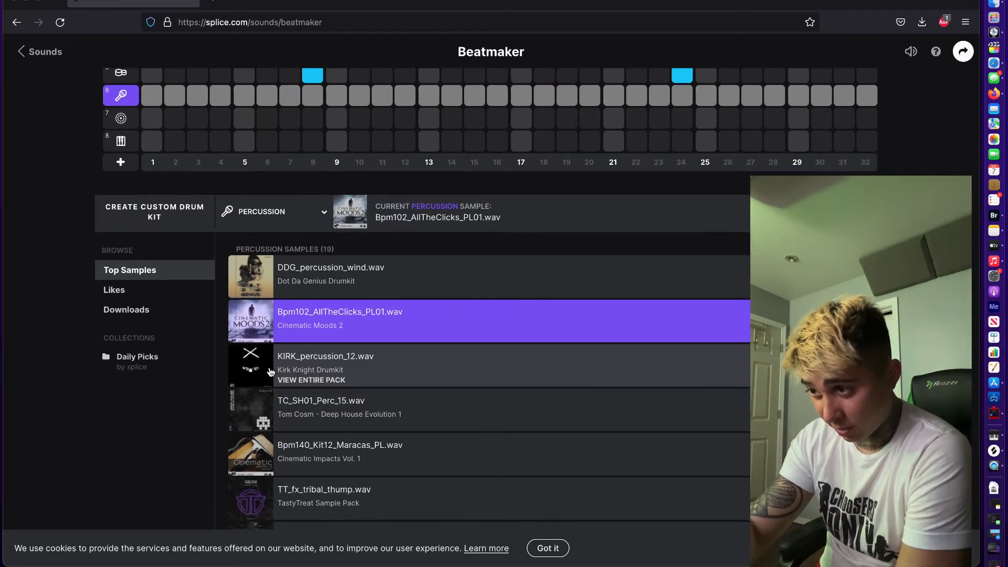
left_click(240, 466)
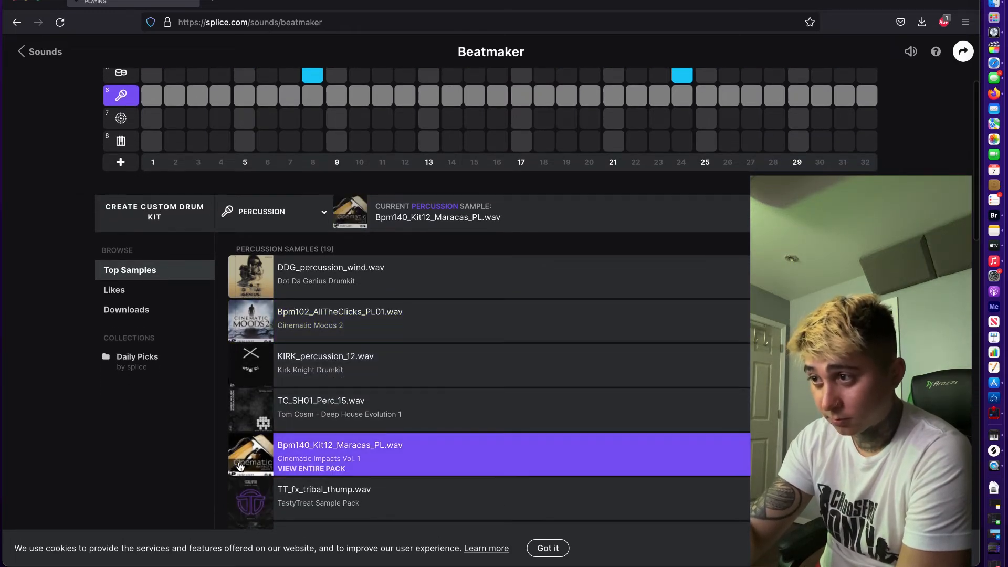
Add a percussion hit on step 8 and show the samples for the synth hit track
scroll(130, 194, "up", 2)
key("space")
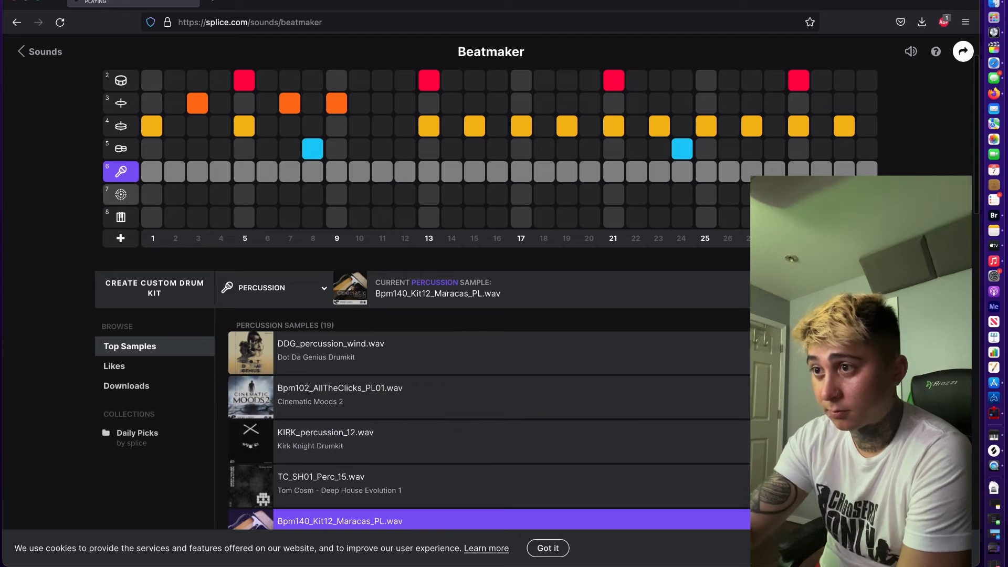
left_click(312, 172)
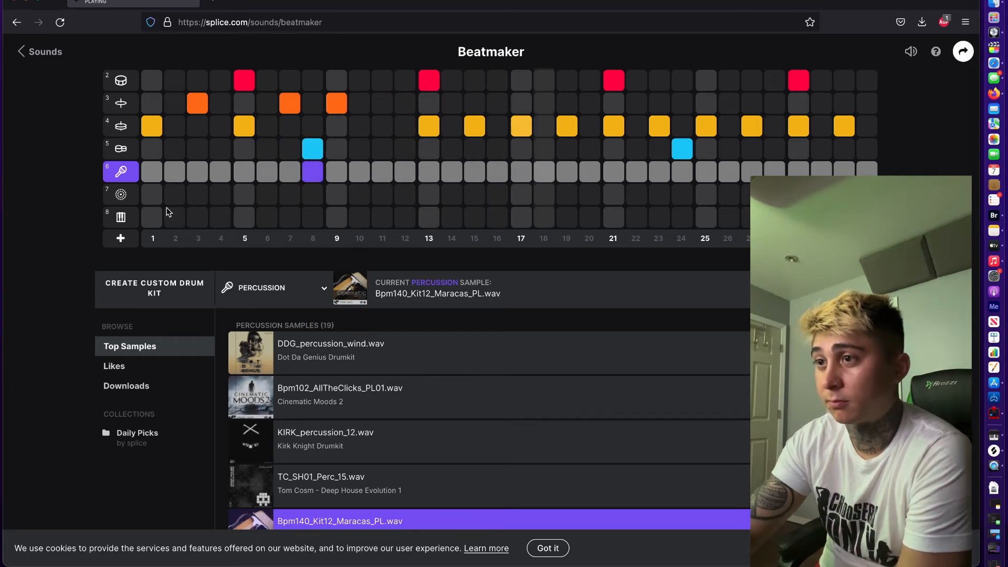
left_click(118, 217)
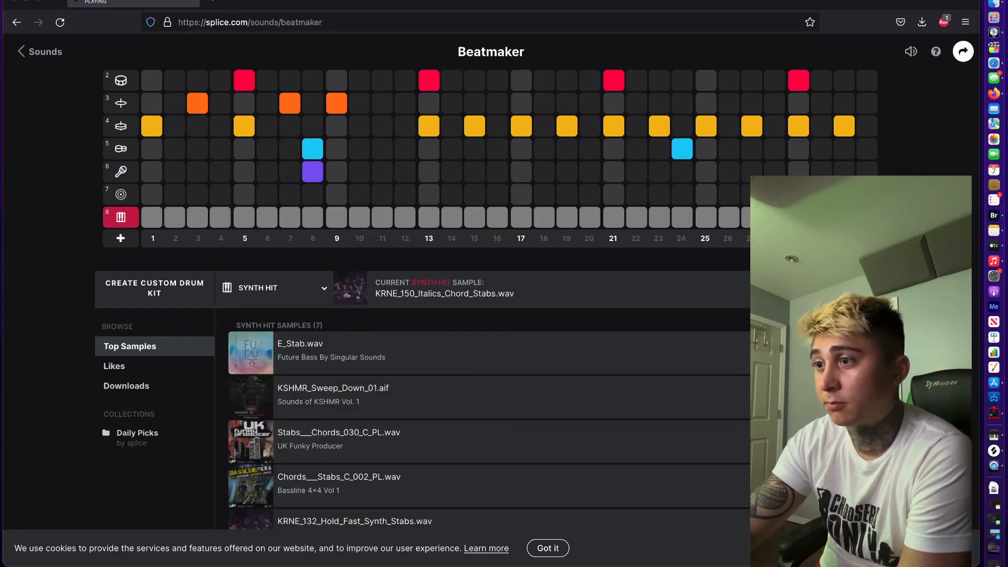
Audition E_Stab.wav and KSHMR_Sweep_Down_01.aif, add a synth hit on step 1 and set its sample to Stabs___Chords_030_C_PL.wav
left_click(252, 366)
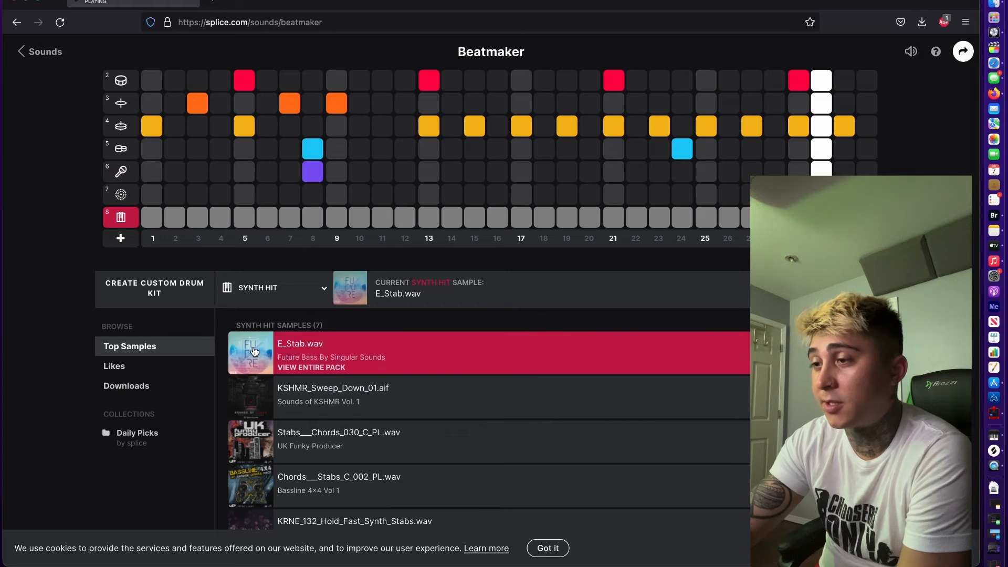
left_click(255, 394)
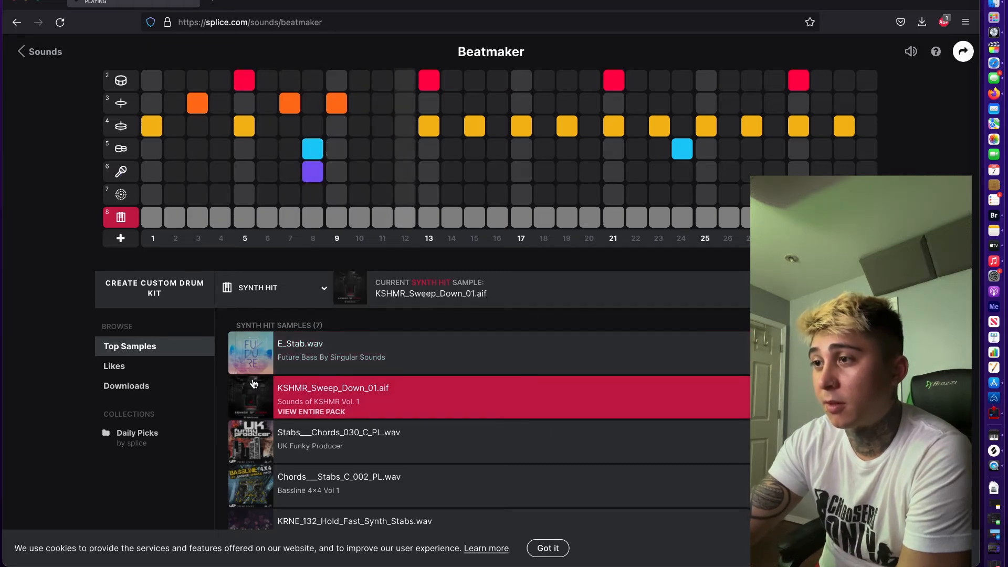
left_click(152, 216)
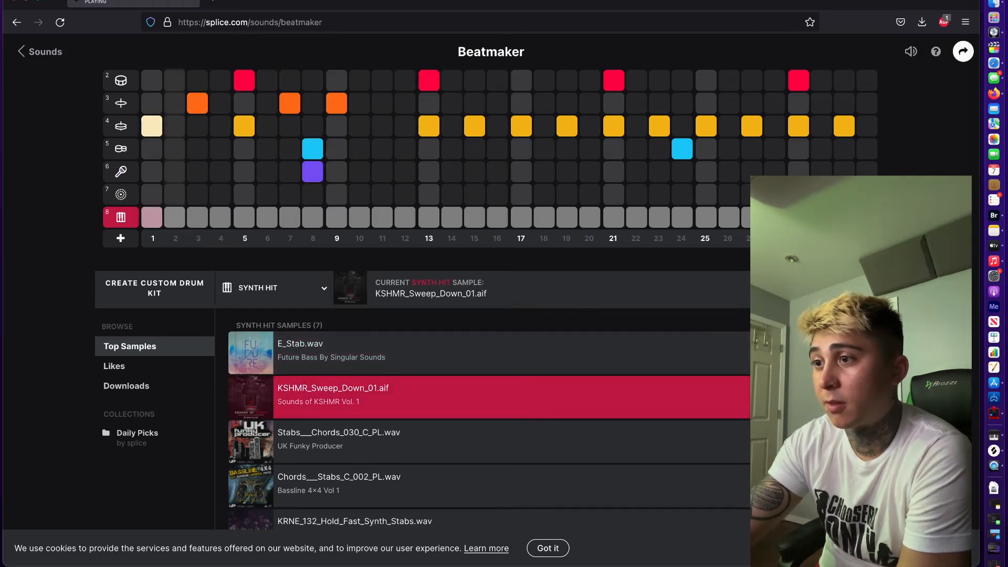
left_click(262, 463)
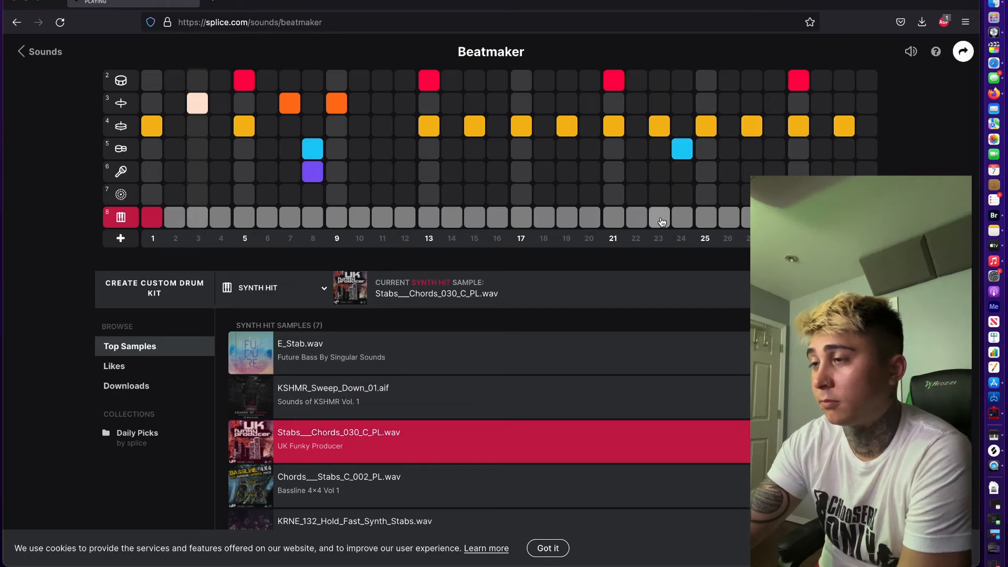
scroll(577, 232, "down", 1)
scroll(576, 232, "down", 4)
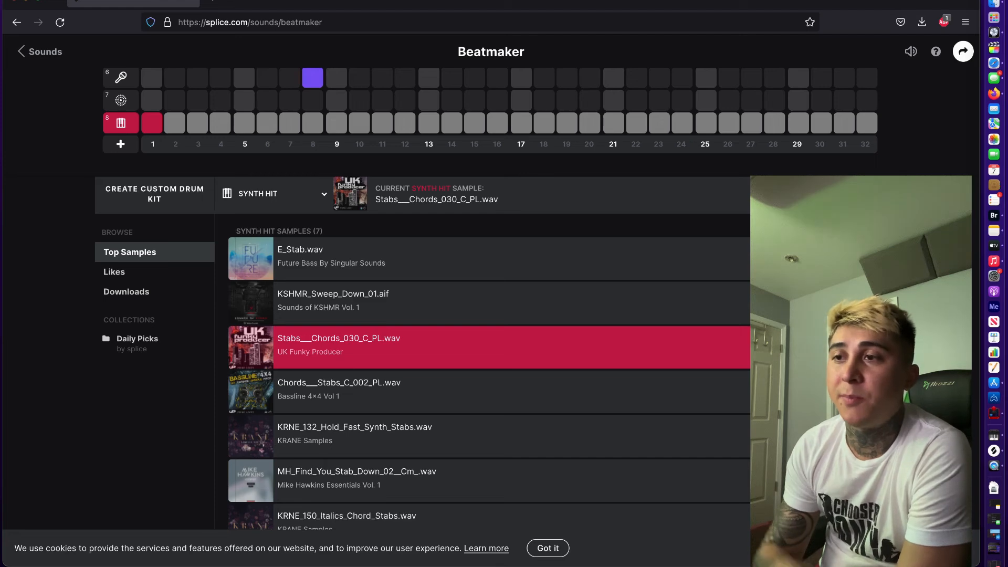
scroll(614, 351, "up", 5)
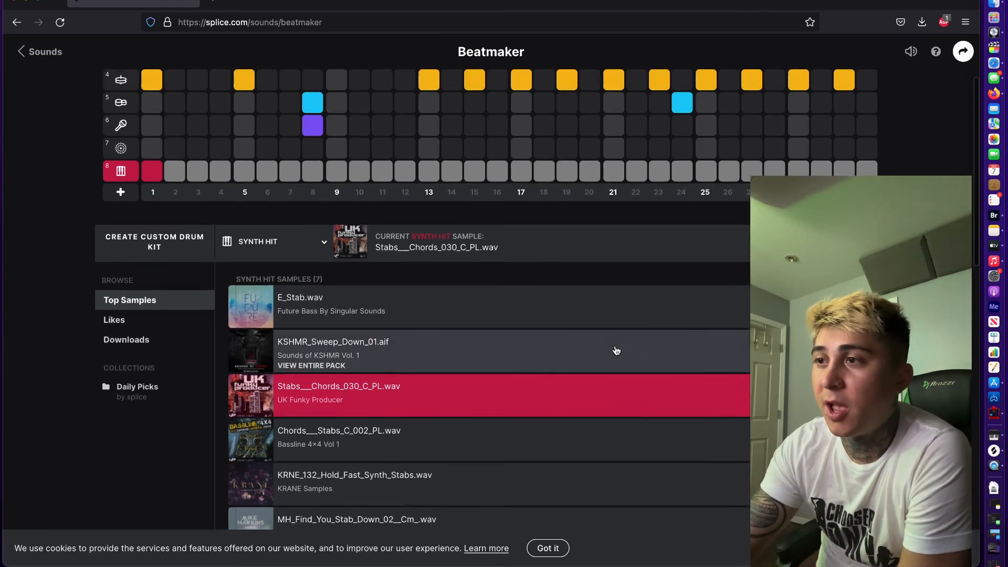
left_click(313, 313)
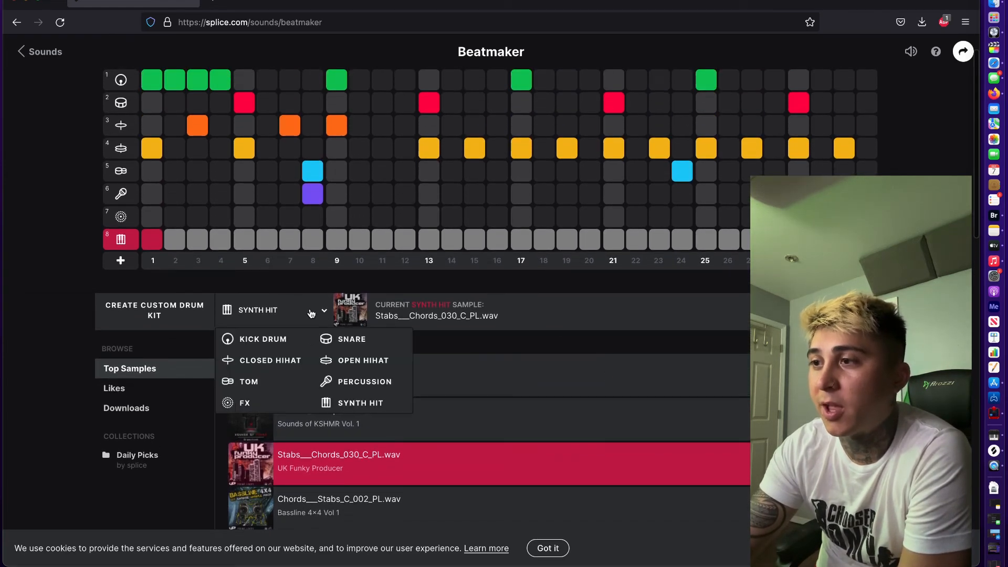
left_click(555, 318)
scroll(555, 318, "up", 2)
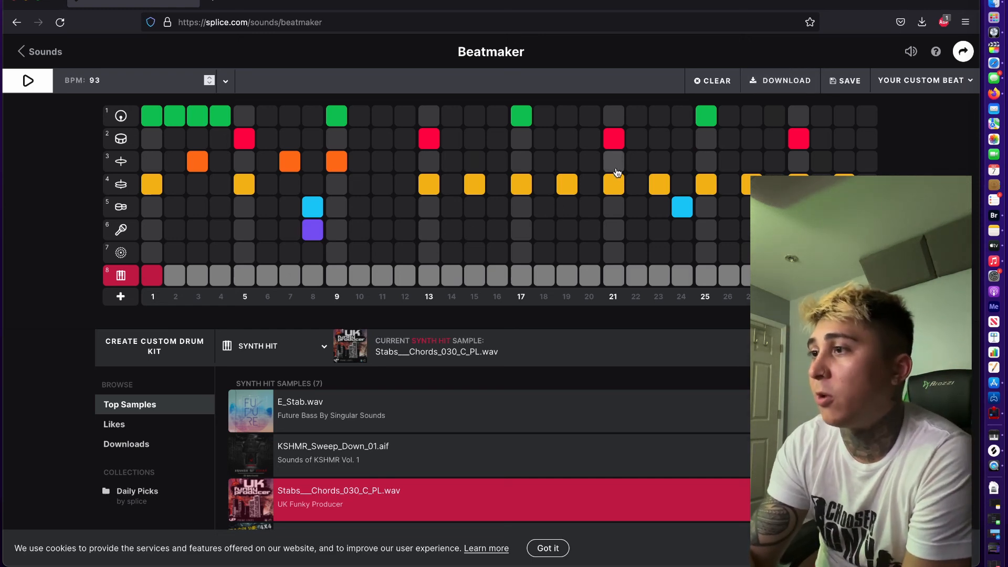
Add open hi-hat hits on steps 11, 9 and 7
left_click(381, 190)
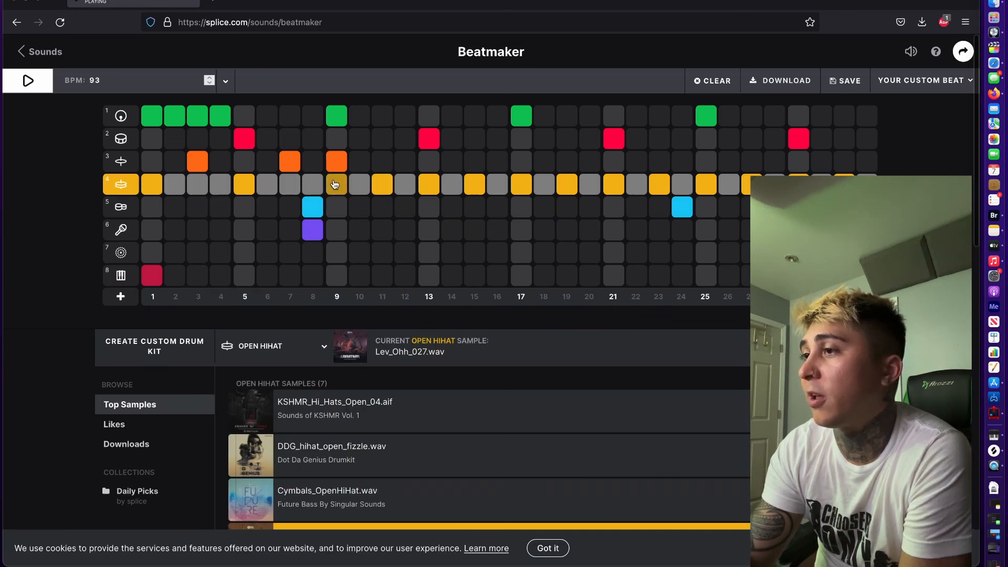
left_click(291, 183)
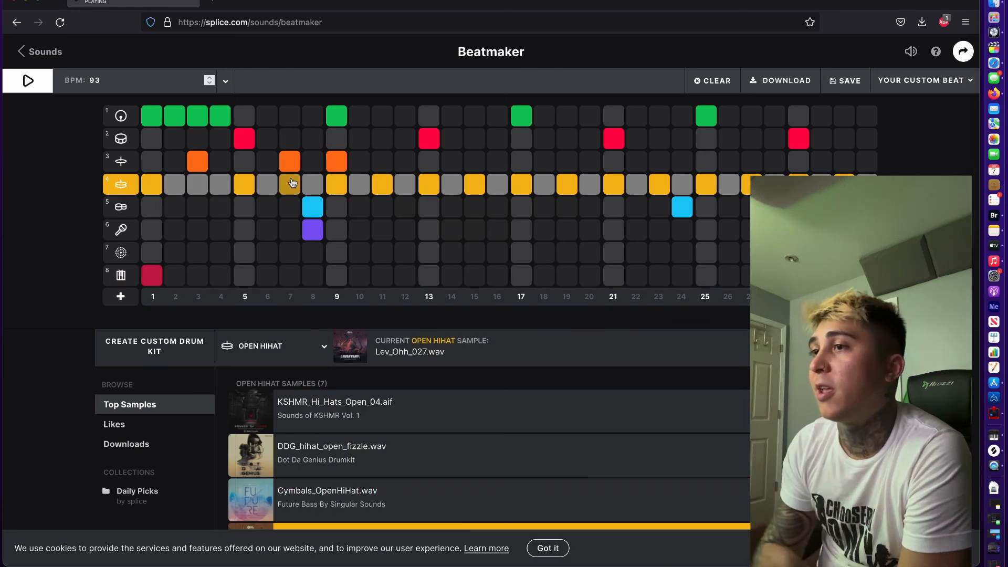